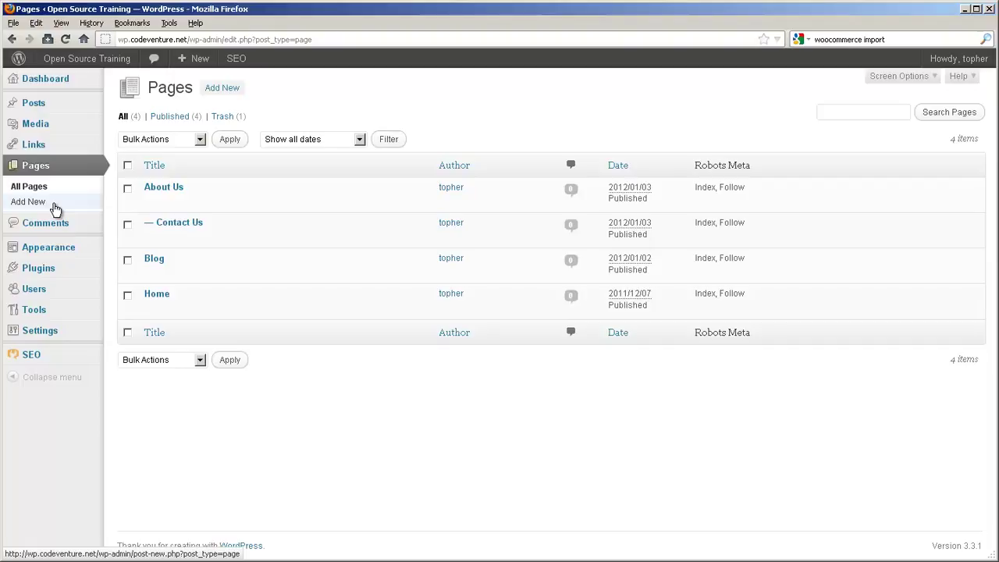
# Search the plugin installer for cart66
pyautogui.moveTo(71, 274)
pyautogui.click(151, 285)
pyautogui.click(187, 210)
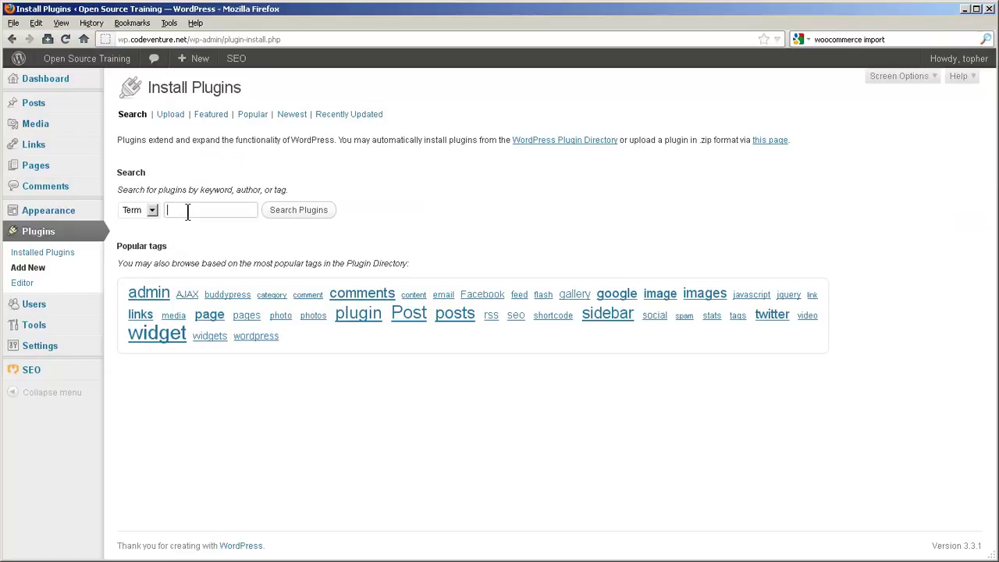
pyautogui.write('cart66')
pyautogui.press('Return')
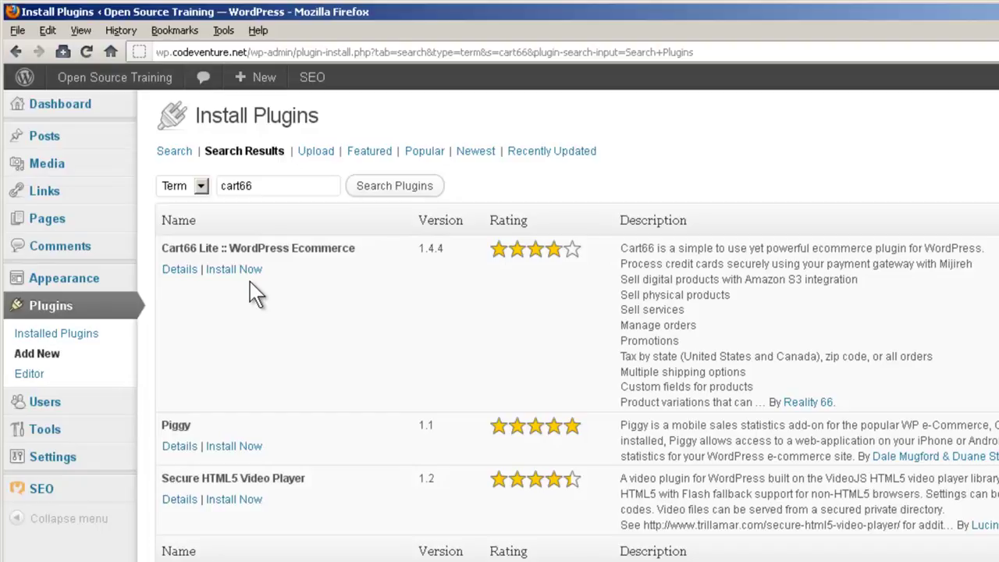
# Install the Cart66 Lite :: WordPress Ecommerce plugin and activate it
pyautogui.click(250, 272)
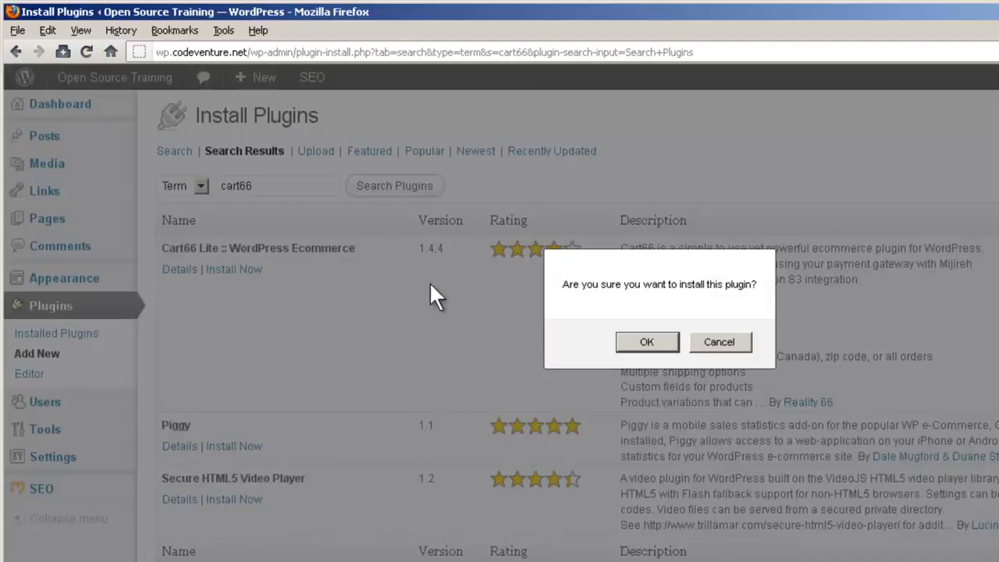
pyautogui.click(645, 342)
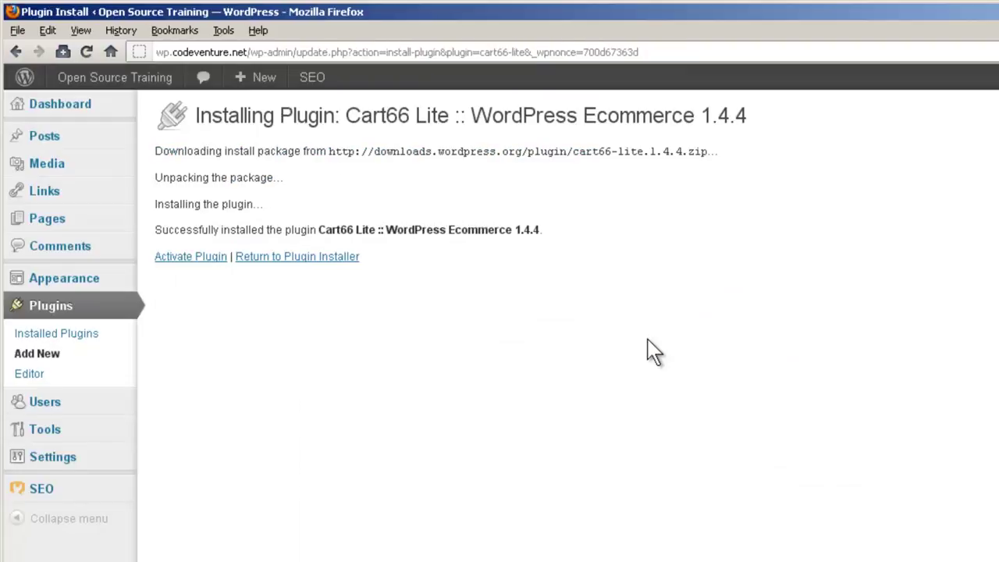
pyautogui.click(195, 261)
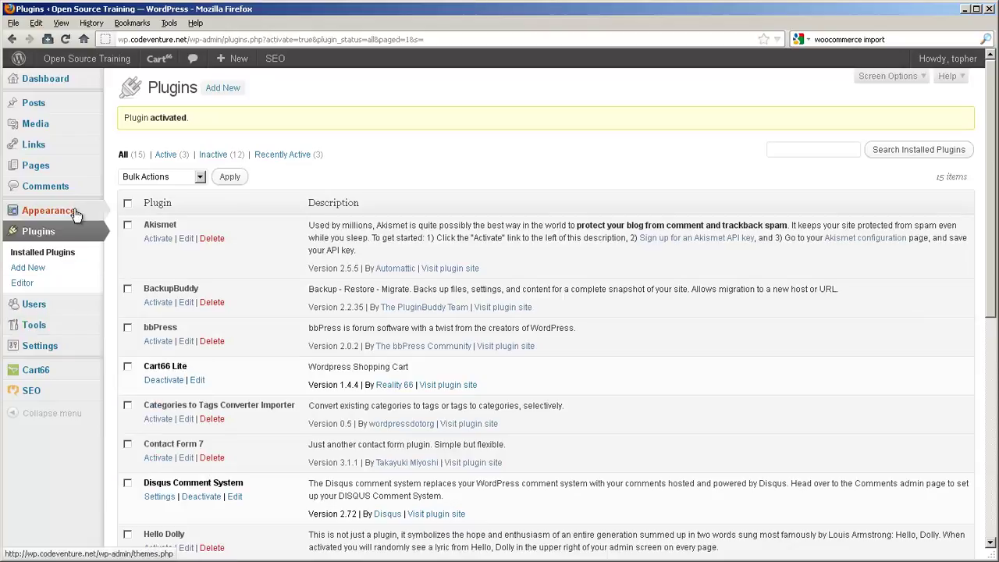
# Review the store pages in the site's page list and open the Cart66 settings
pyautogui.click(66, 175)
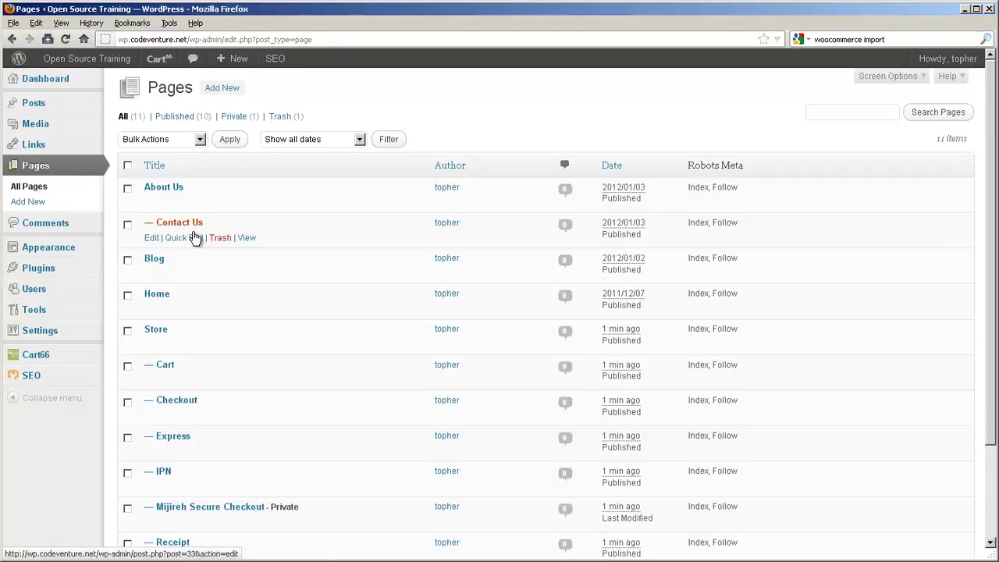
pyautogui.scroll(-3, 309, 241)
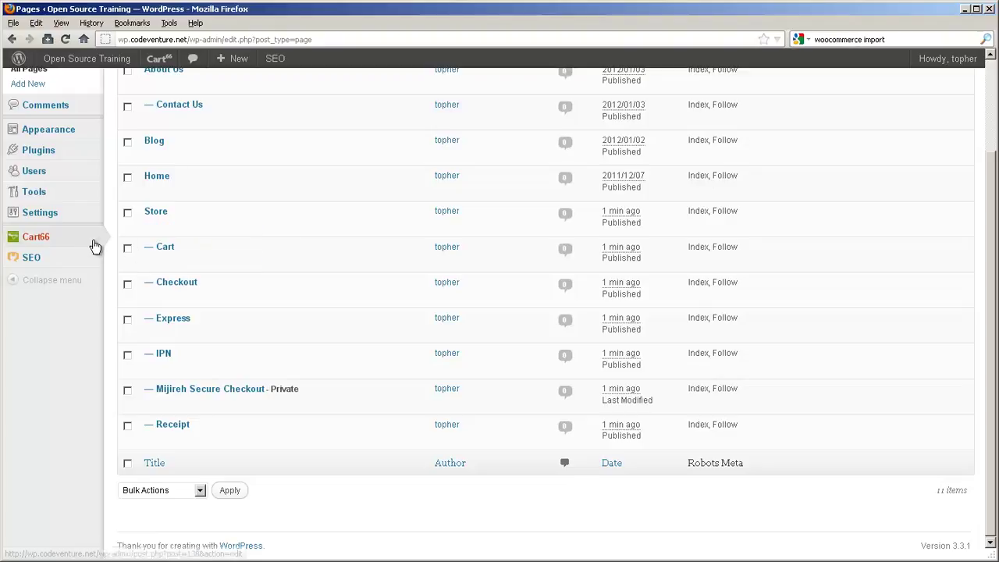
pyautogui.moveTo(81, 242)
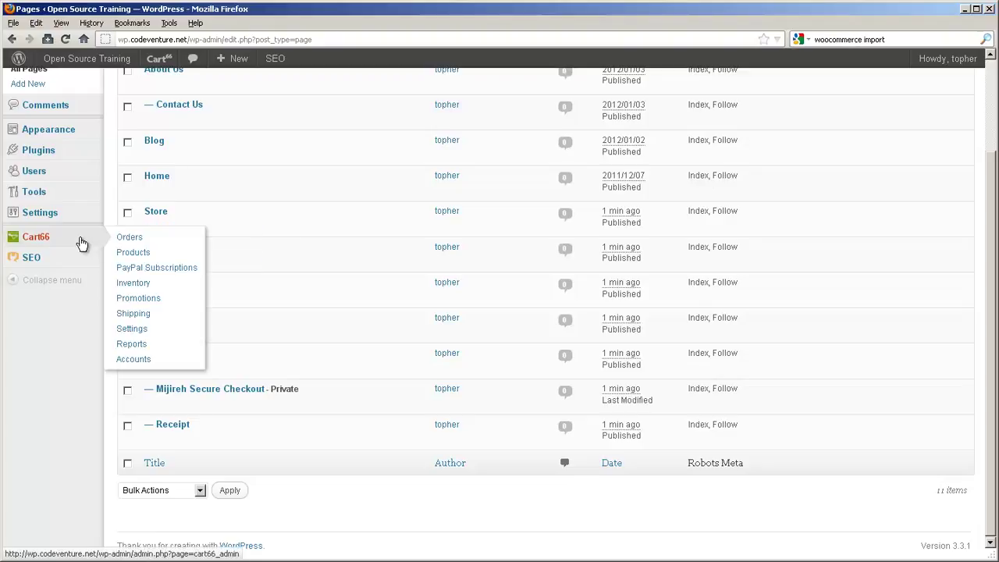
pyautogui.click(133, 330)
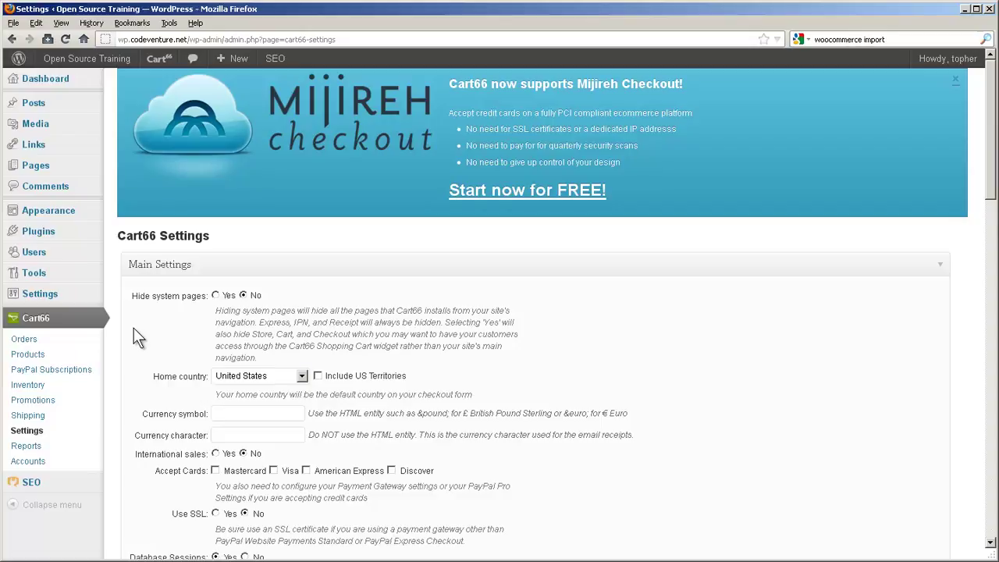
# Dismiss the Mijireh Checkout banner and collapse the Main Settings section
pyautogui.click(955, 79)
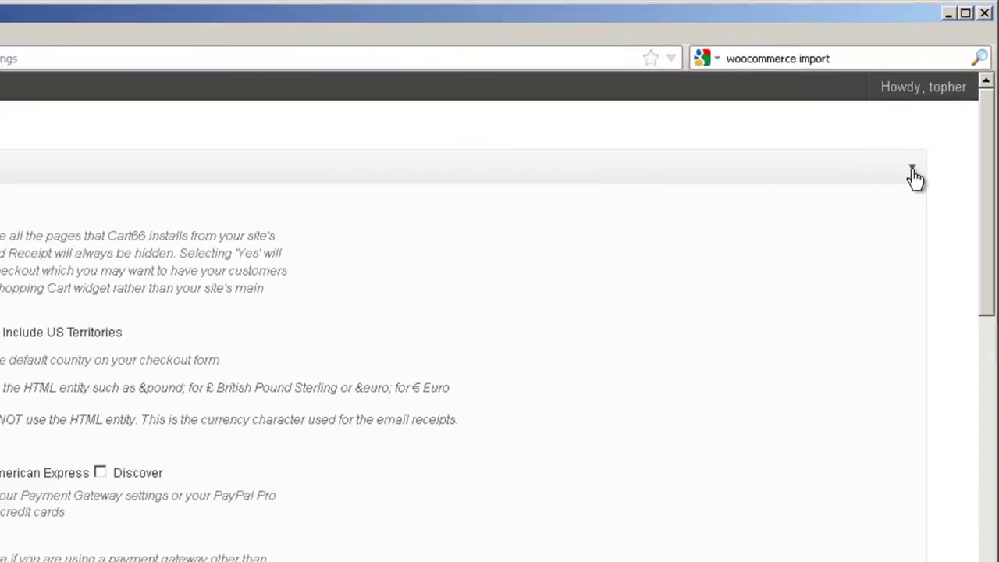
pyautogui.click(913, 175)
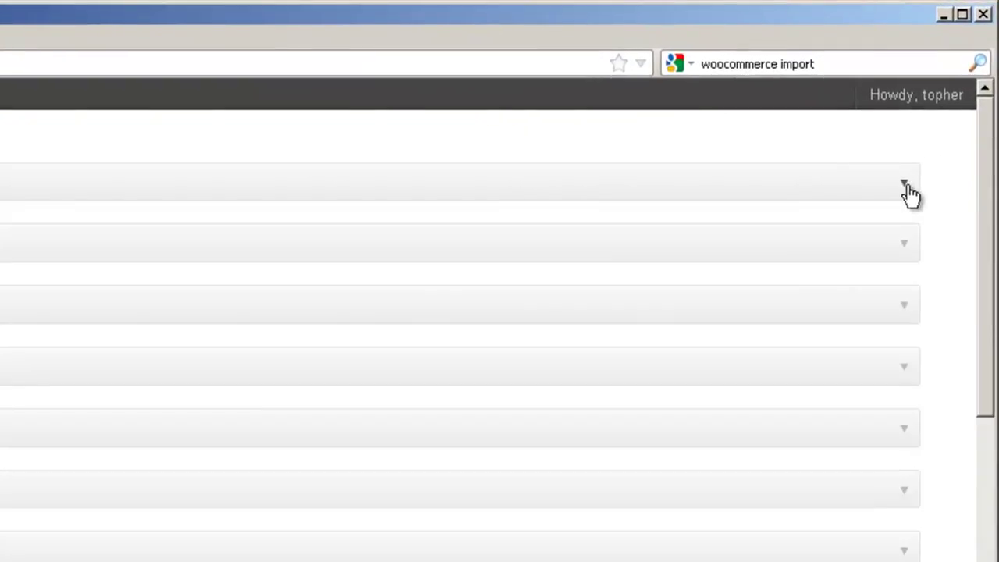
# Set AJAX Add To Cart to Yes in the Cart and Checkout Settings and collapse that section
pyautogui.click(905, 248)
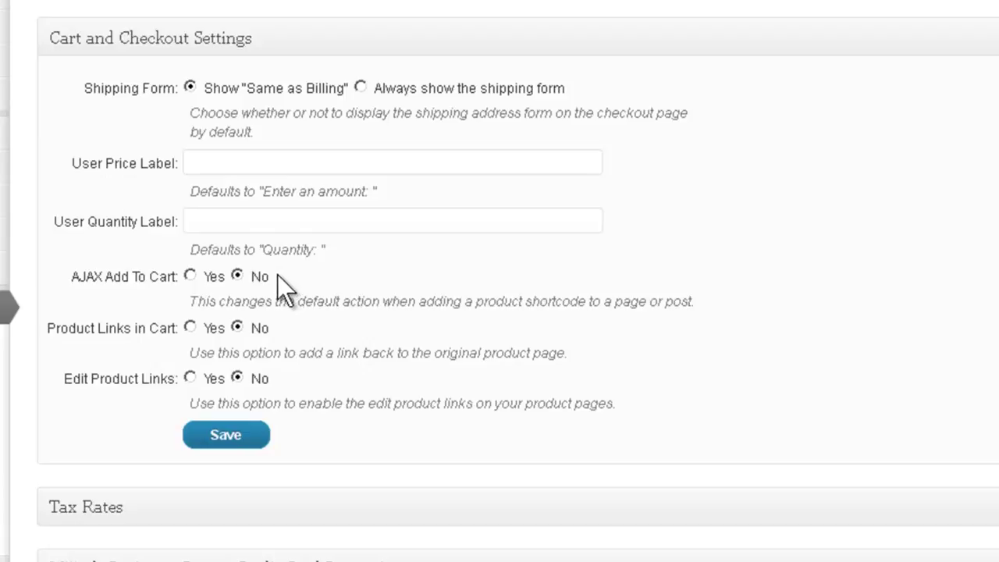
pyautogui.click(190, 275)
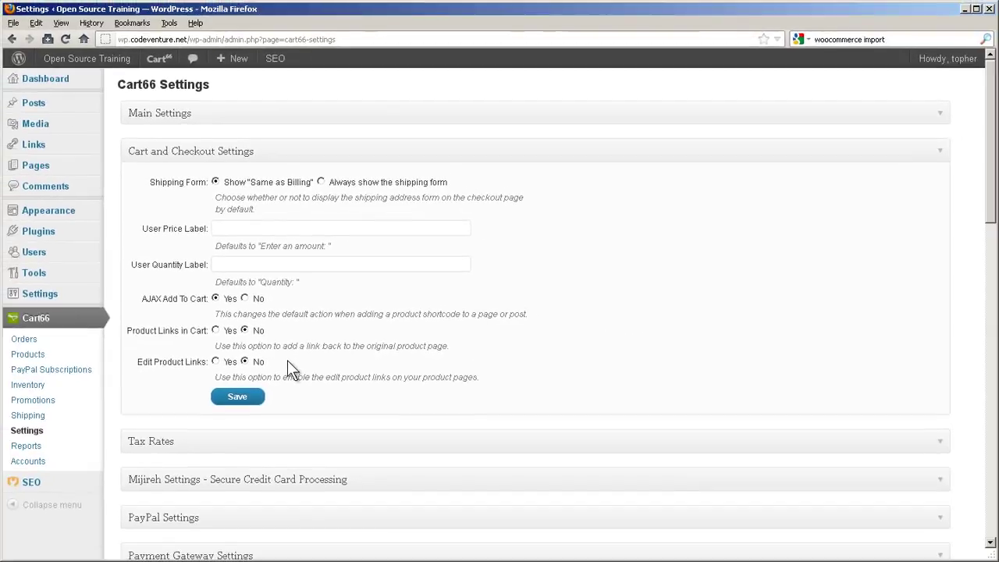
pyautogui.click(940, 151)
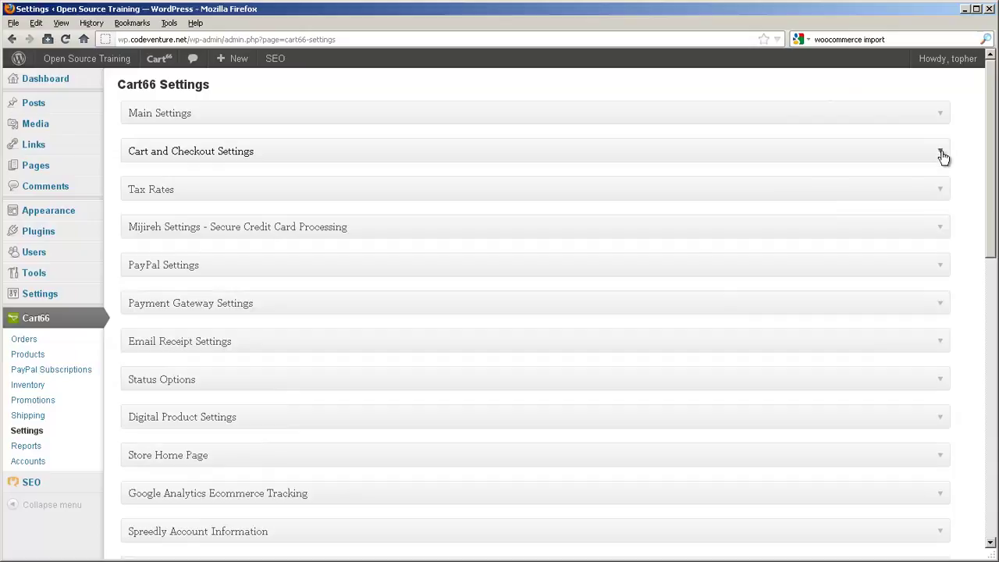
# Examine the Tax Rates, Mijireh, PayPal and Payment Gateway sections of the Cart66 settings, collapsing each one
pyautogui.click(942, 190)
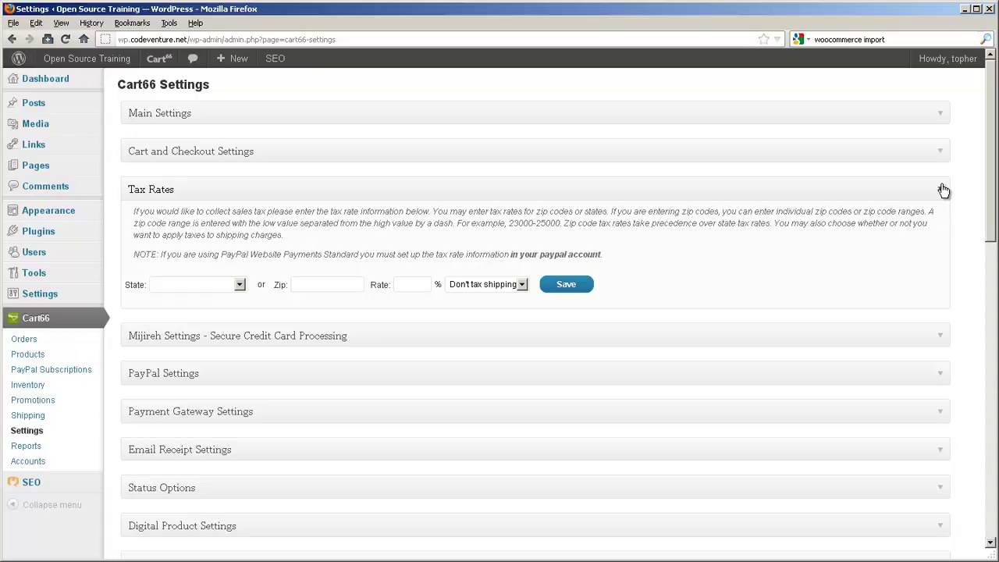
pyautogui.click(943, 190)
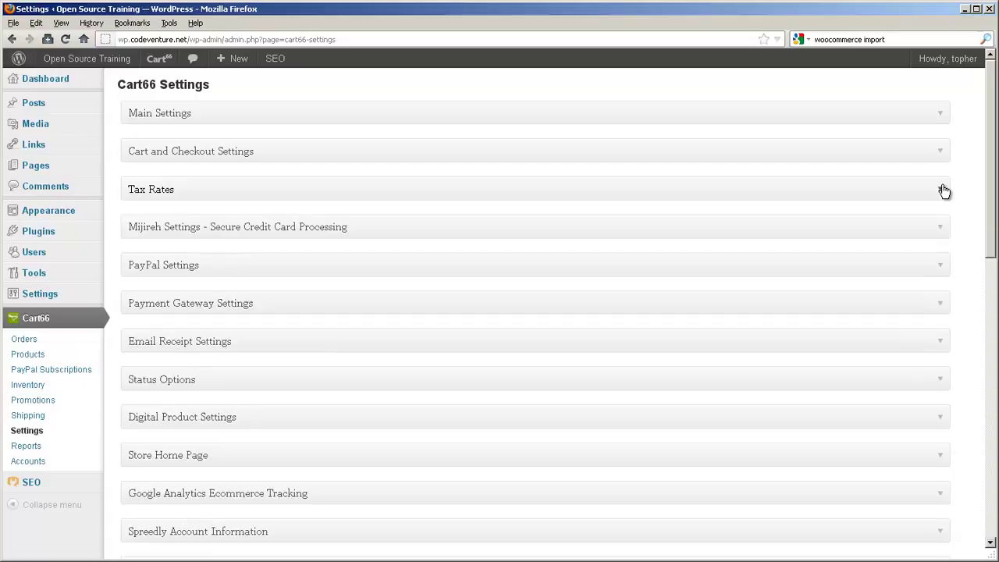
pyautogui.click(943, 234)
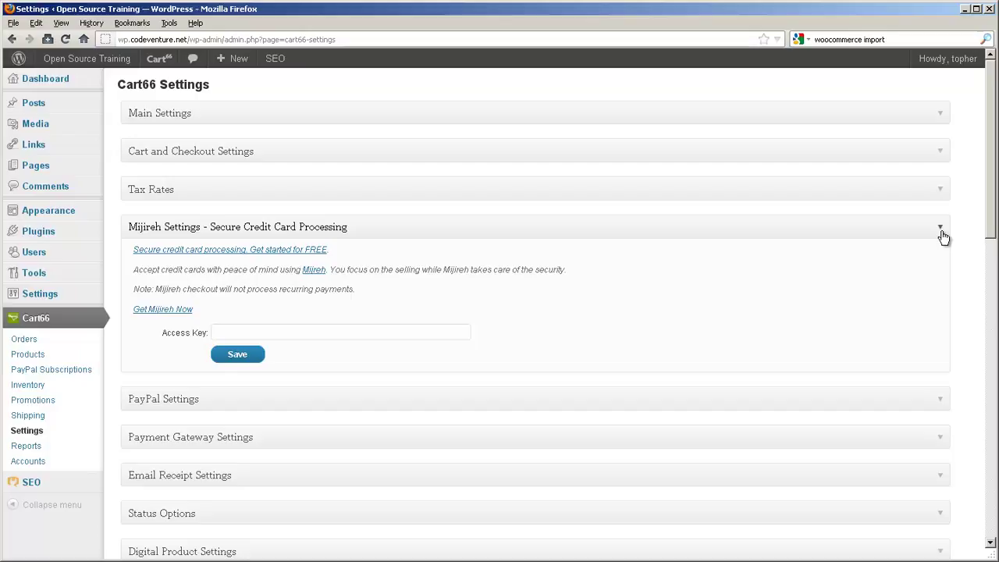
pyautogui.click(942, 230)
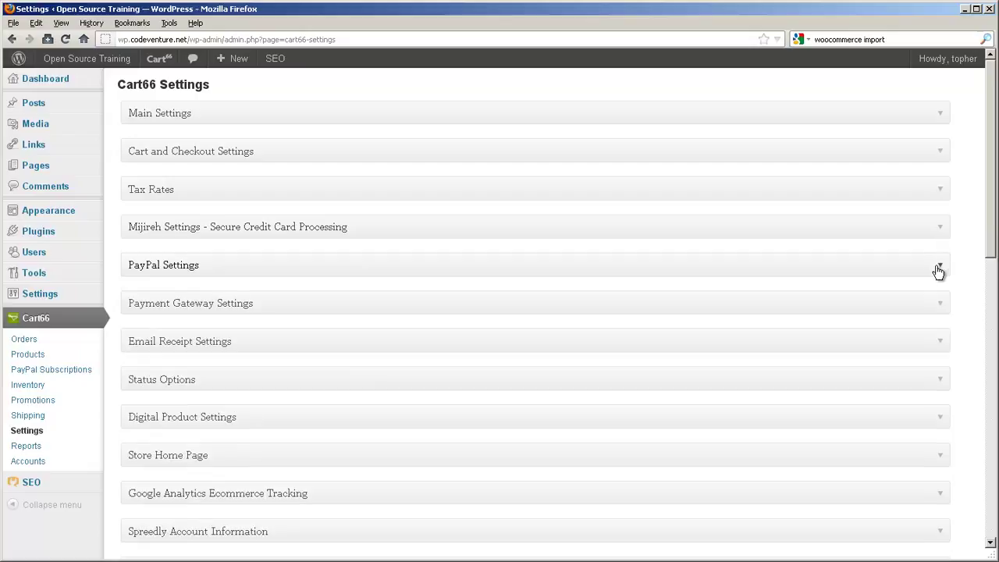
pyautogui.click(938, 270)
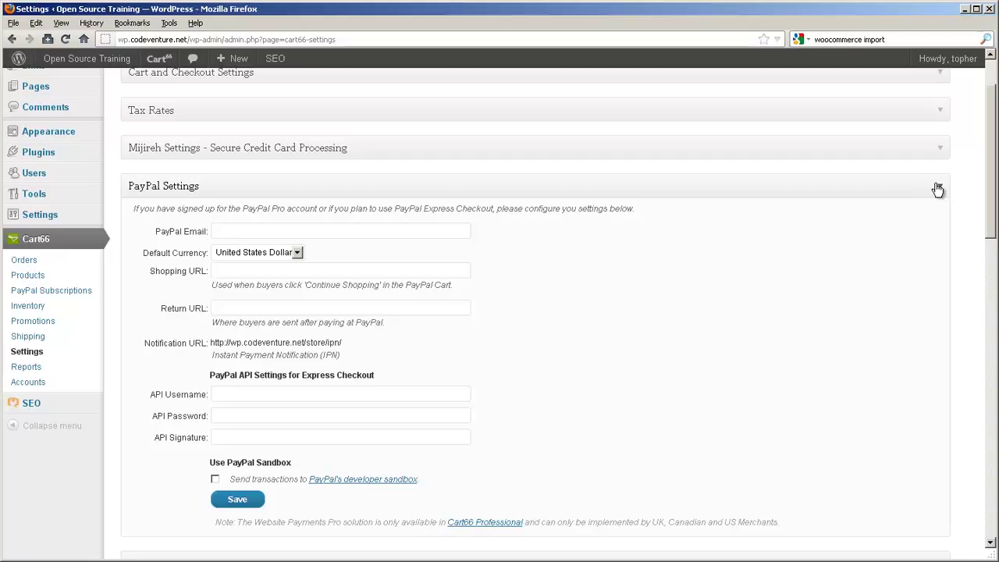
pyautogui.click(938, 189)
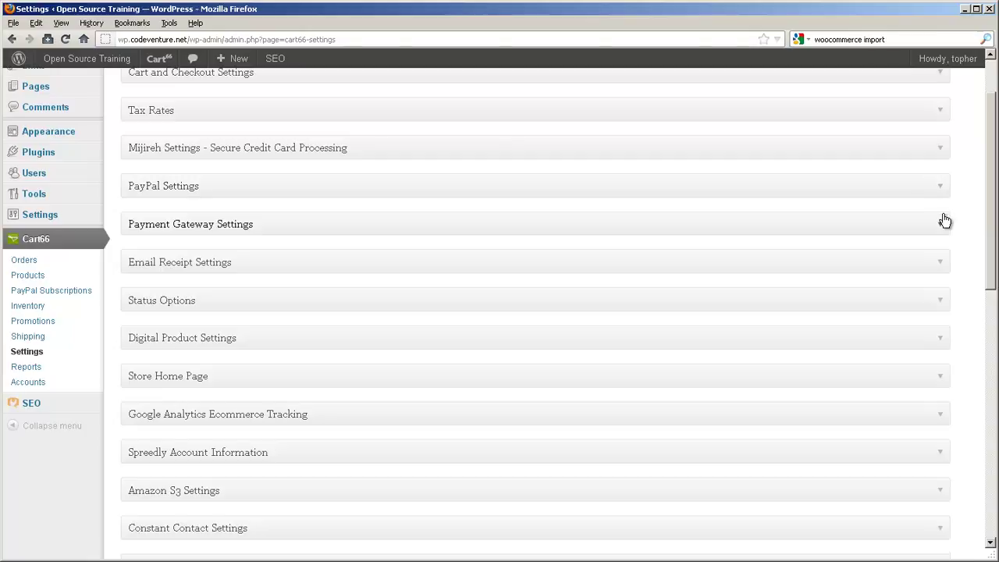
pyautogui.click(940, 229)
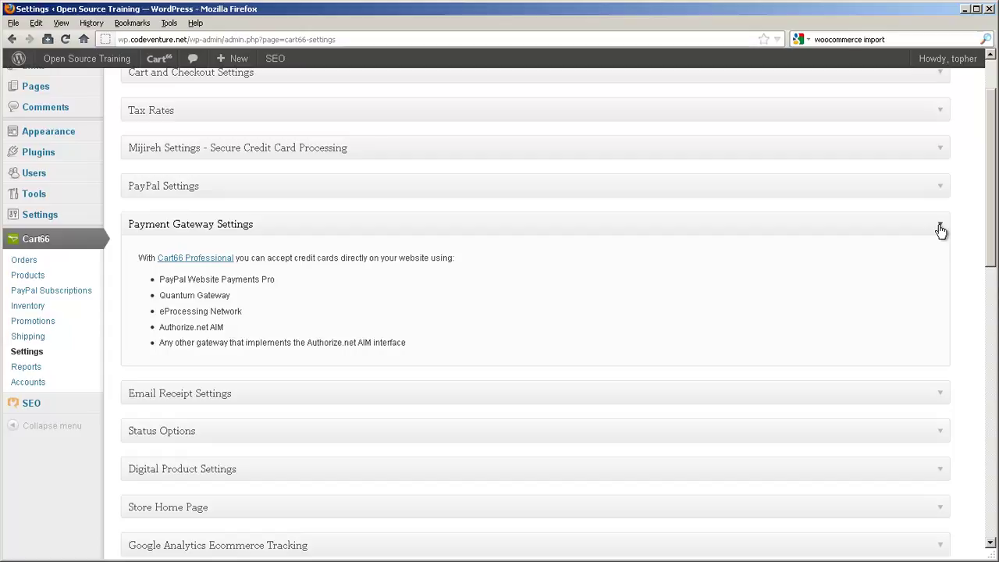
pyautogui.click(941, 228)
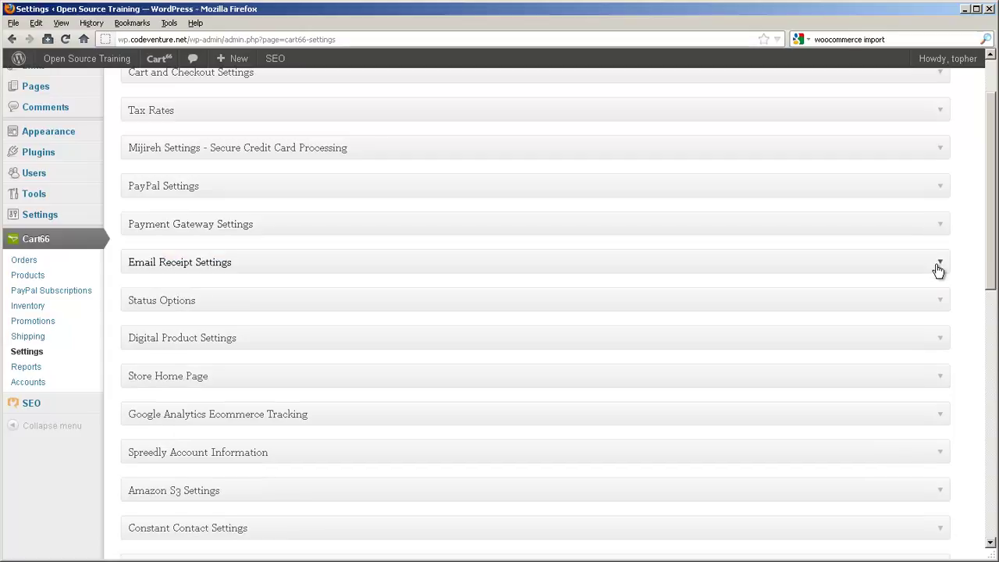
# Examine the Email Receipt Settings and Status Options sections, collapsing each one
pyautogui.click(939, 262)
pyautogui.scroll(-4, 934, 310)
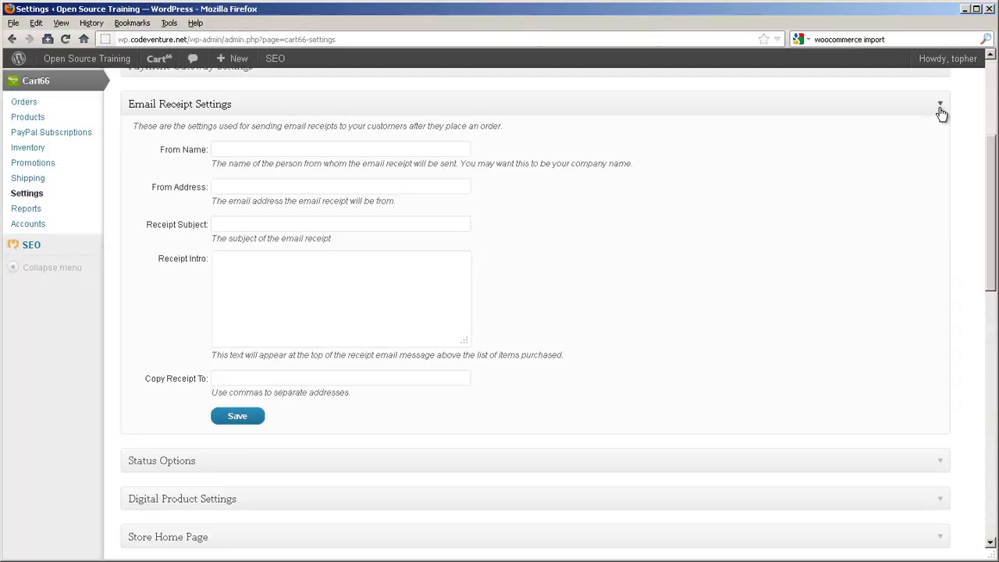
pyautogui.click(941, 113)
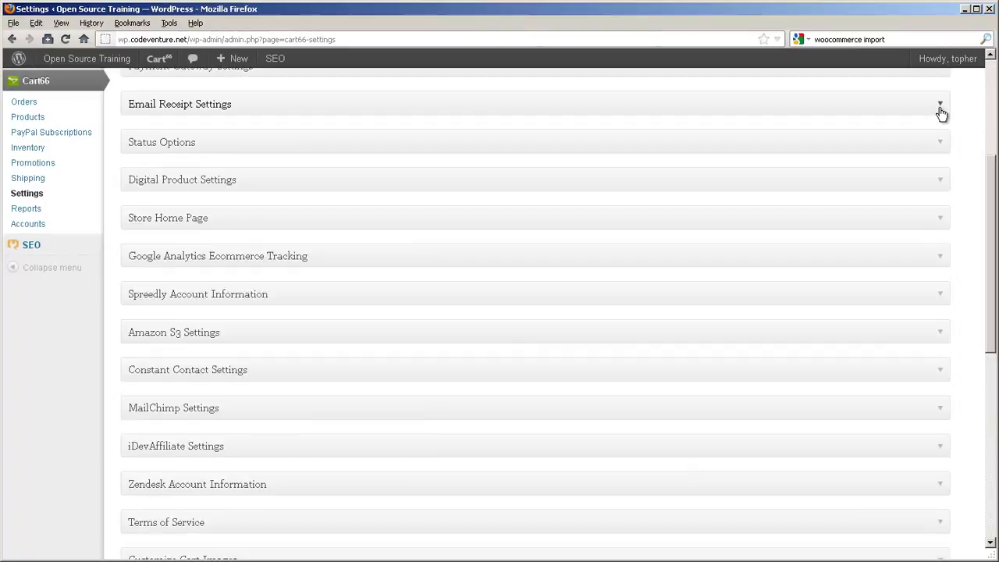
pyautogui.click(937, 145)
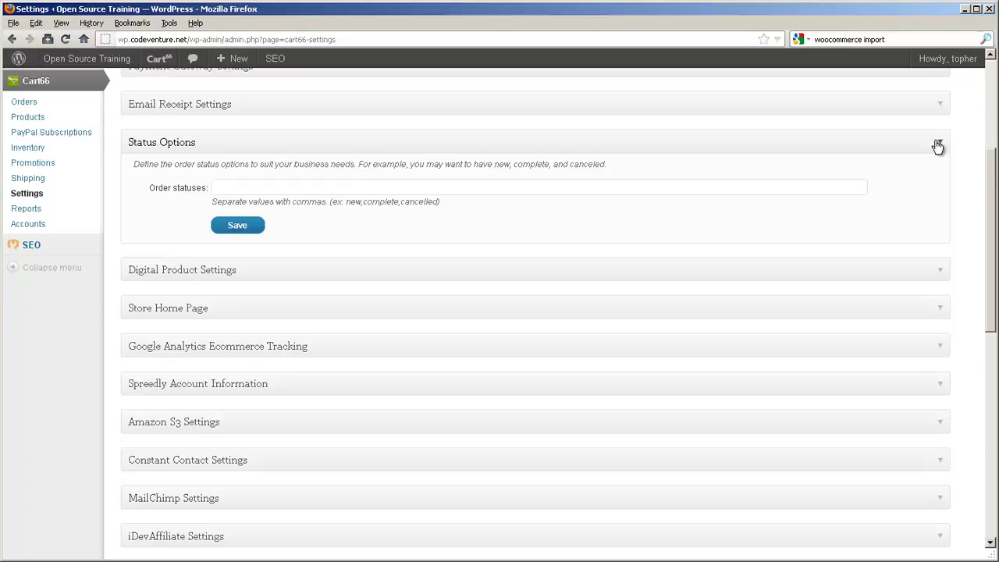
pyautogui.click(937, 146)
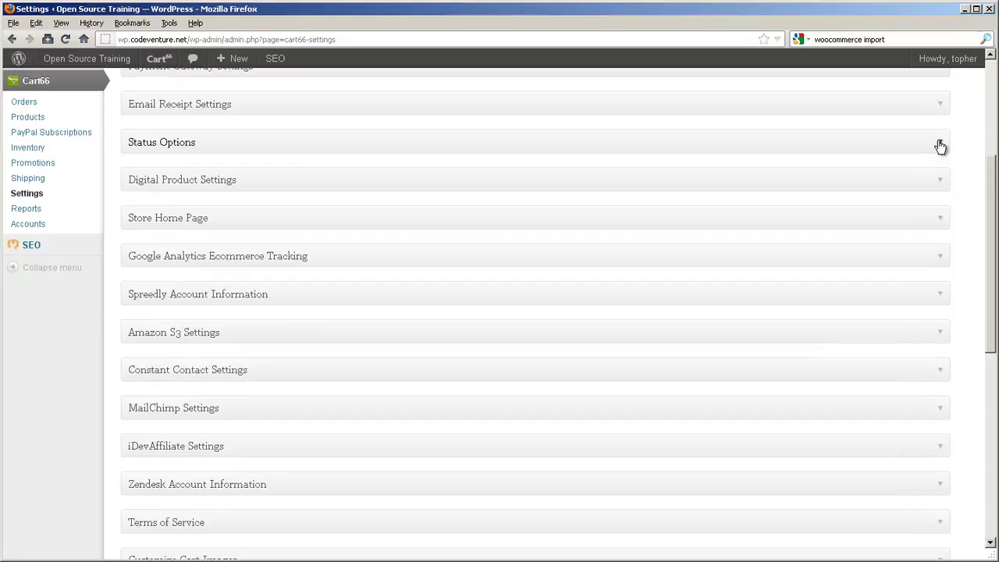
# Copy the path portion /home/cv/domains/wp.codeventure.net/ from the description in Digital Product Settings
pyautogui.click(942, 181)
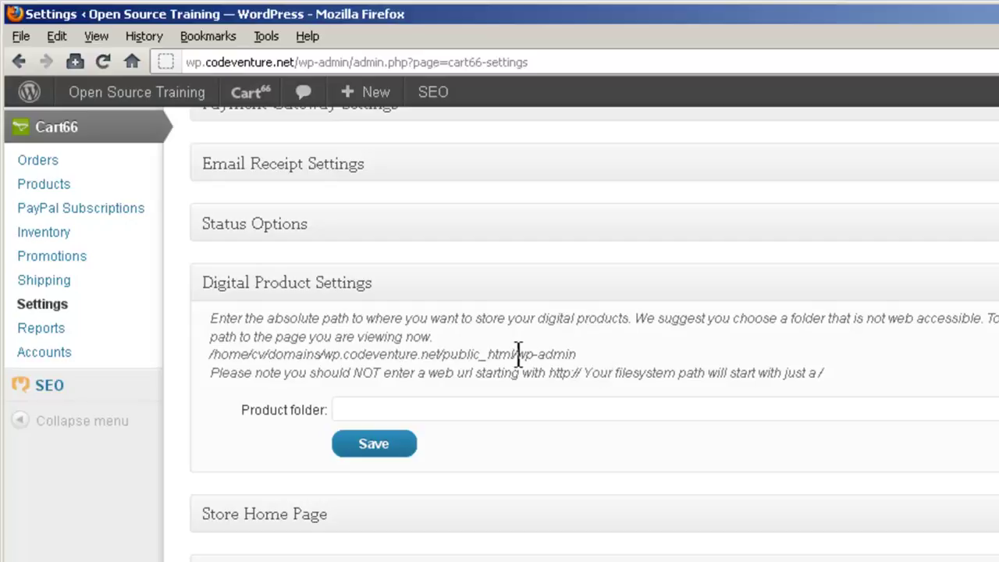
pyautogui.moveTo(516, 353); pyautogui.dragTo(209, 356)
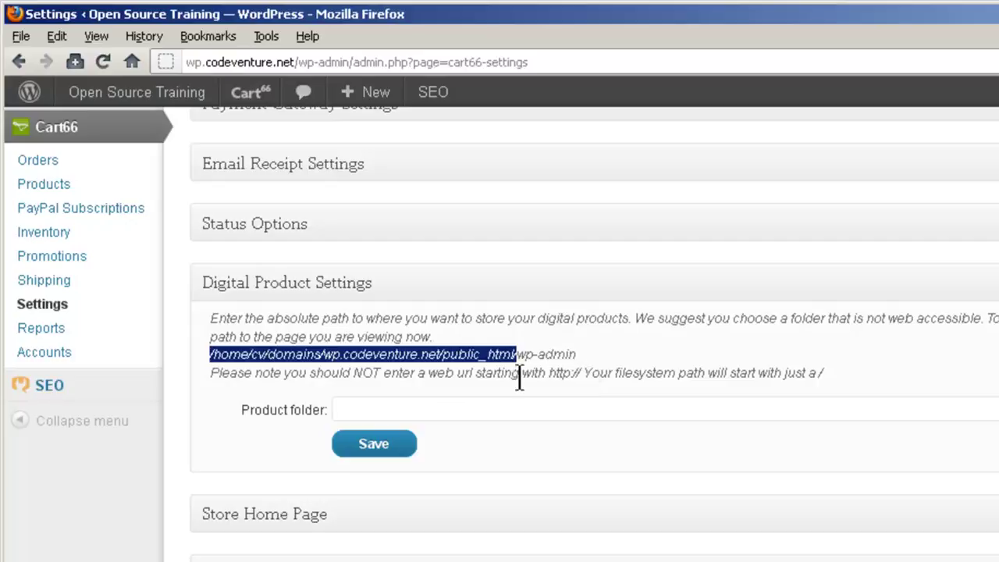
pyautogui.click(451, 352)
pyautogui.moveTo(442, 354); pyautogui.dragTo(210, 355)
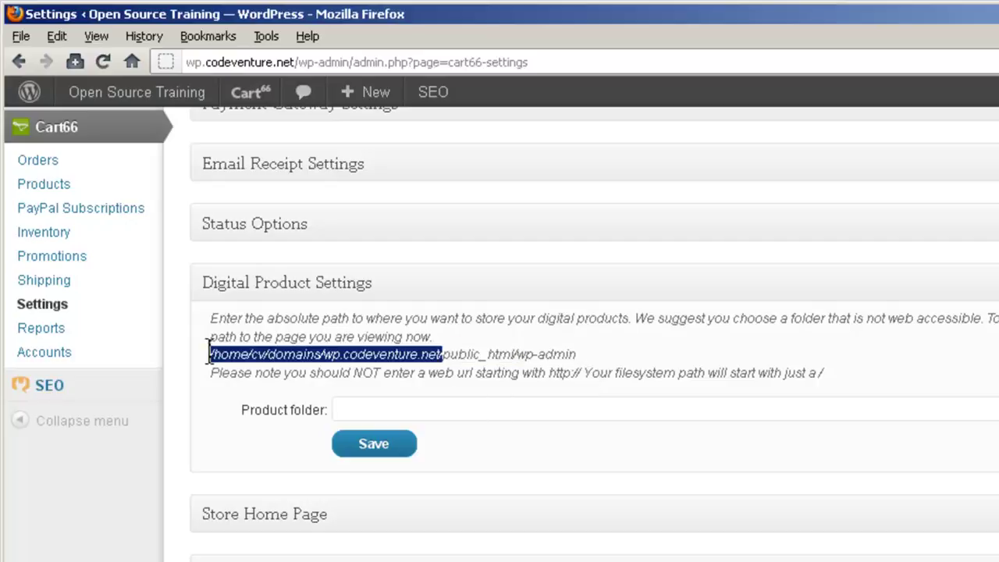
pyautogui.rightClick(295, 353)
pyautogui.click(340, 364)
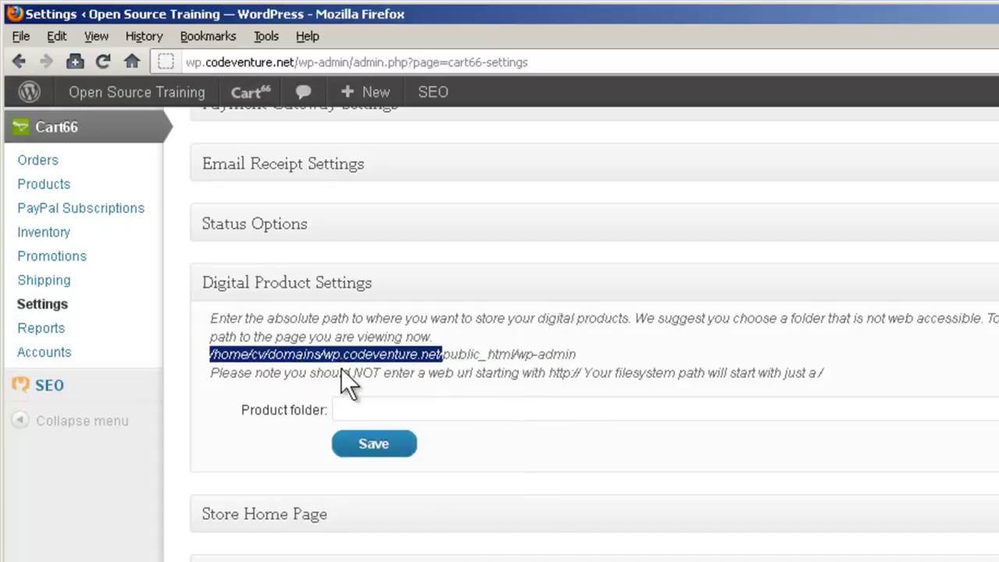
# Set the digital product folder to /home/cv/domains/wp.codeventure.net/products/, save it and collapse the section
pyautogui.click(367, 409)
pyautogui.rightClick(369, 409)
pyautogui.click(430, 488)
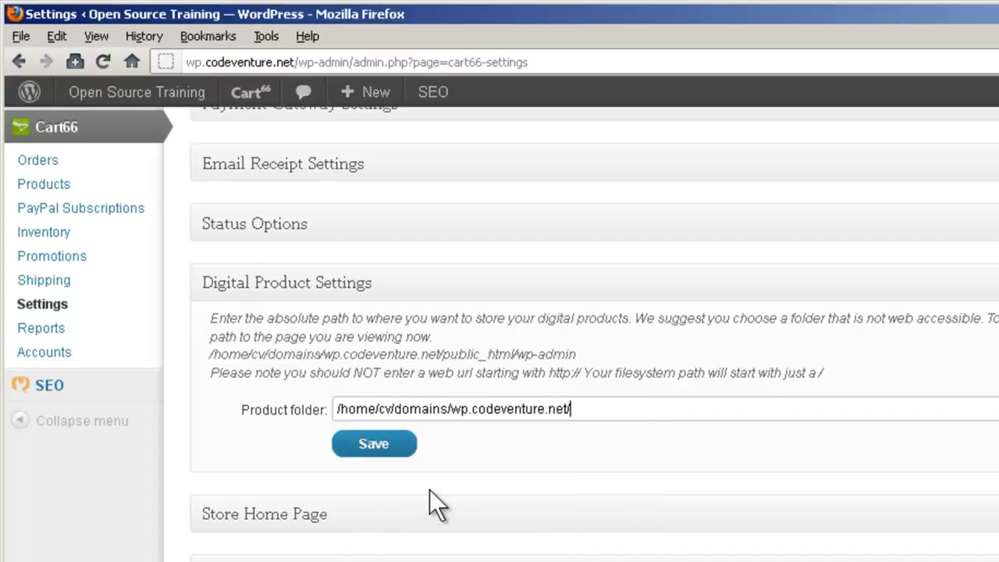
pyautogui.write('/products/')
pyautogui.click(375, 444)
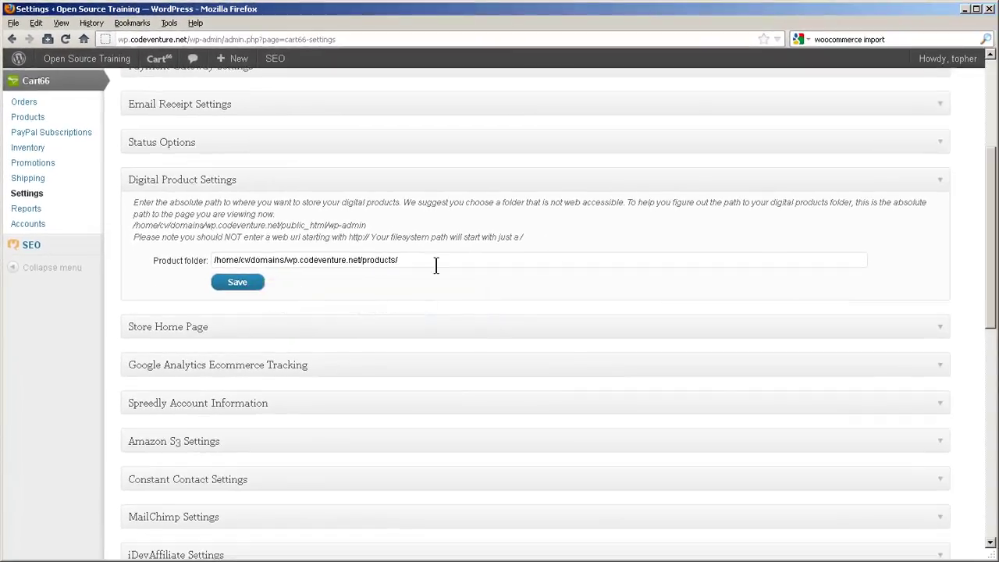
pyautogui.click(943, 187)
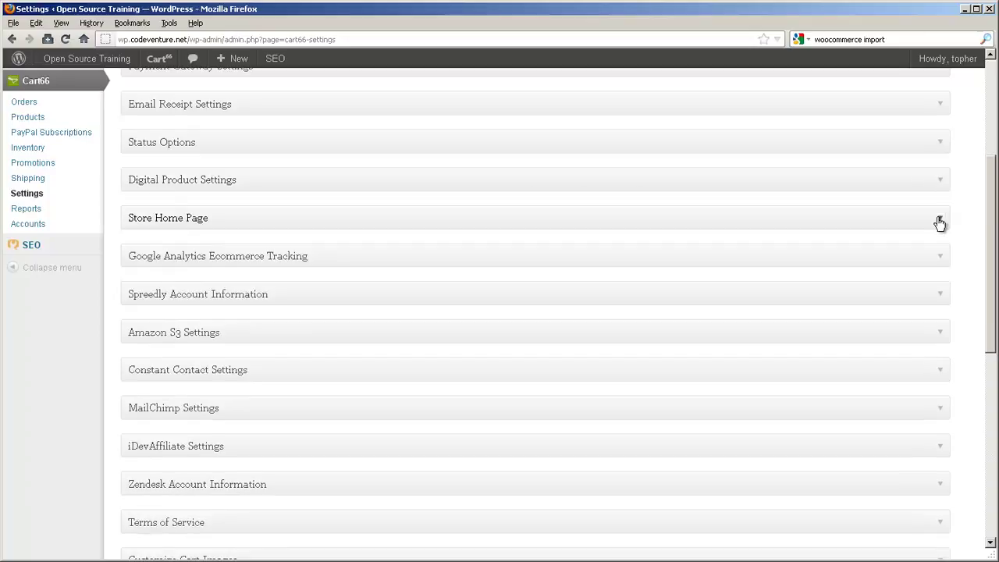
# Examine the Continue Shopping choices and Store URL field in the Store Home Page section, and collapse the section
pyautogui.click(940, 222)
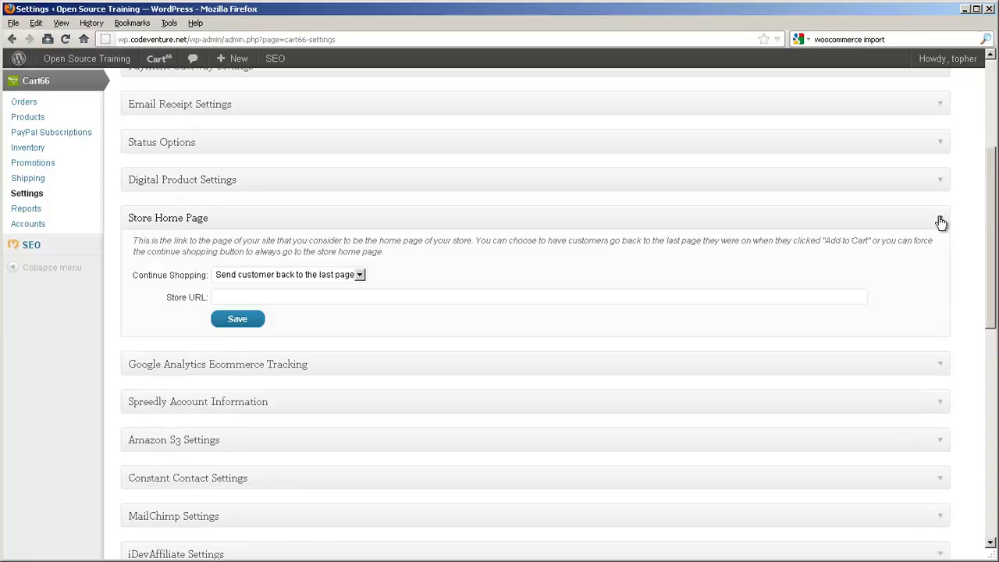
pyautogui.click(360, 275)
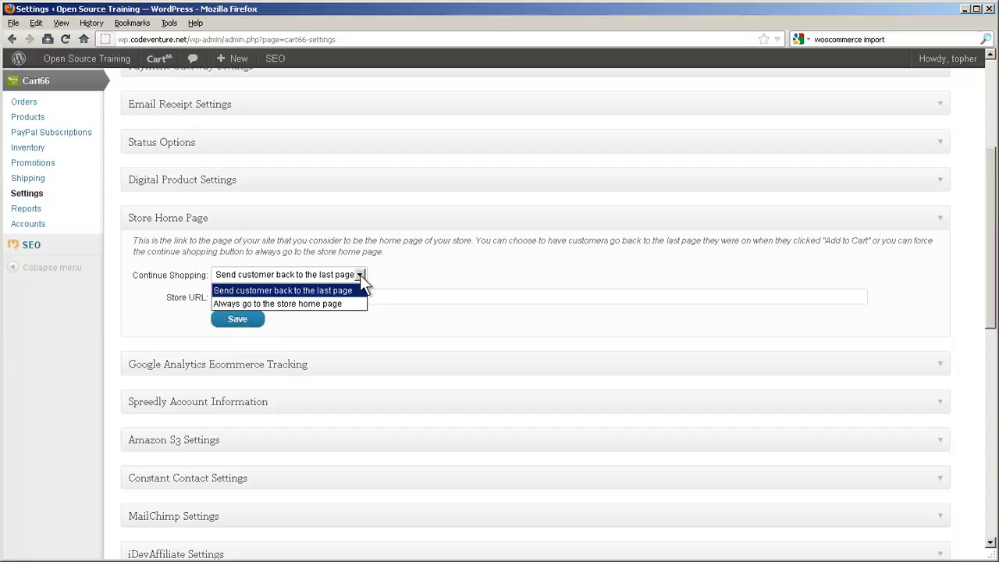
pyautogui.click(360, 274)
pyautogui.click(352, 299)
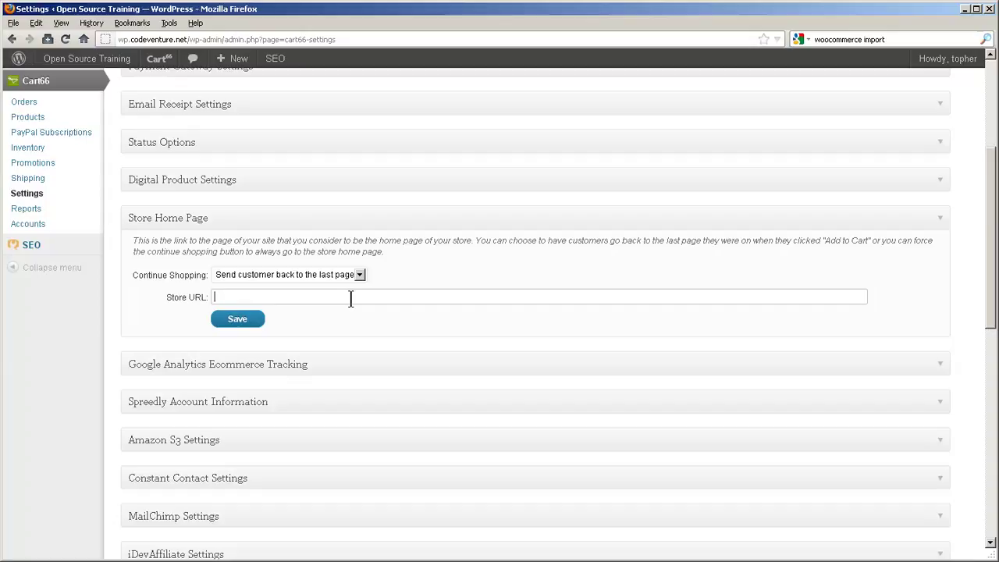
pyautogui.click(942, 221)
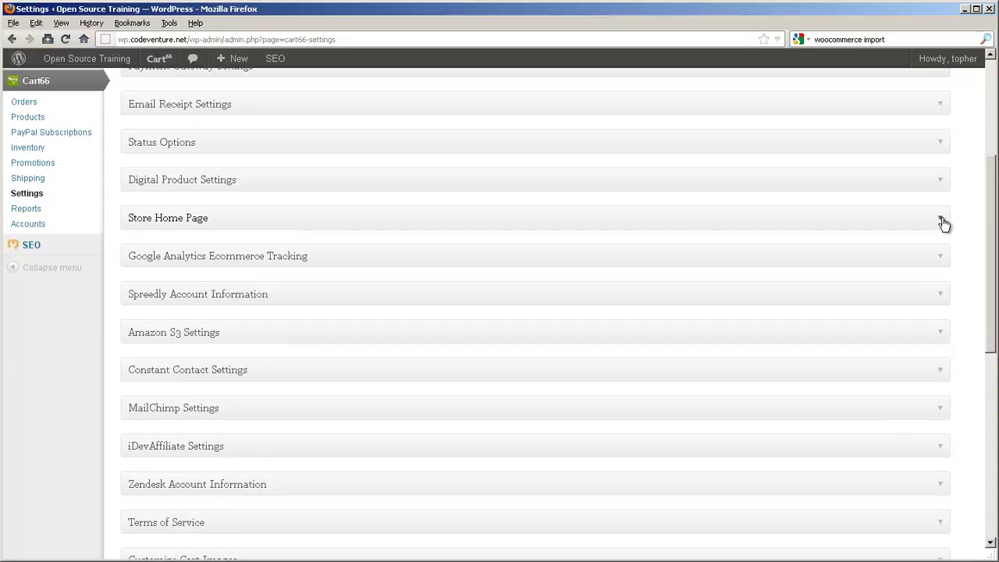
# Examine the Google Analytics Ecommerce Tracking, Spreedly Account Information, Amazon S3 and Constant Contact sections, collapsing each one
pyautogui.click(942, 257)
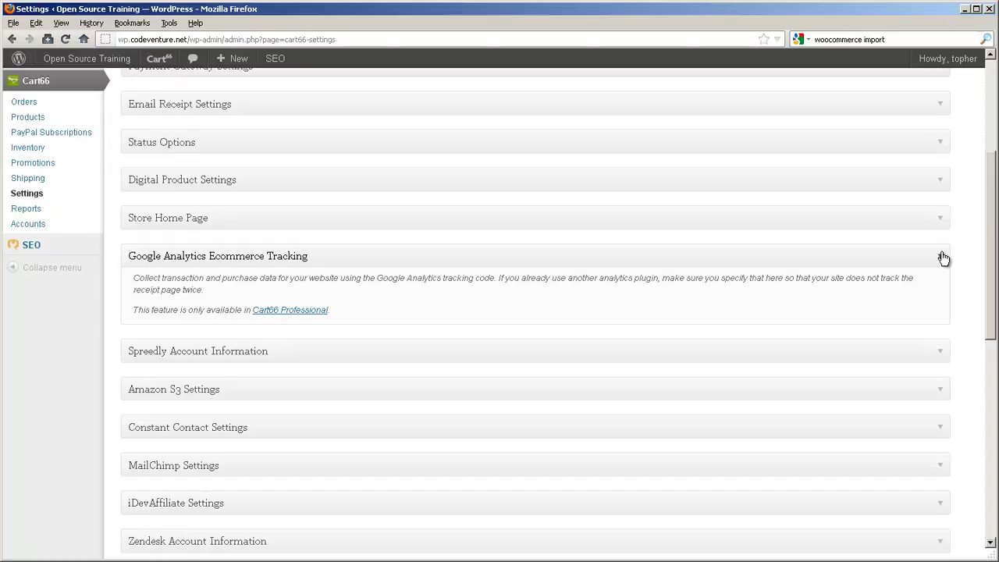
pyautogui.click(943, 258)
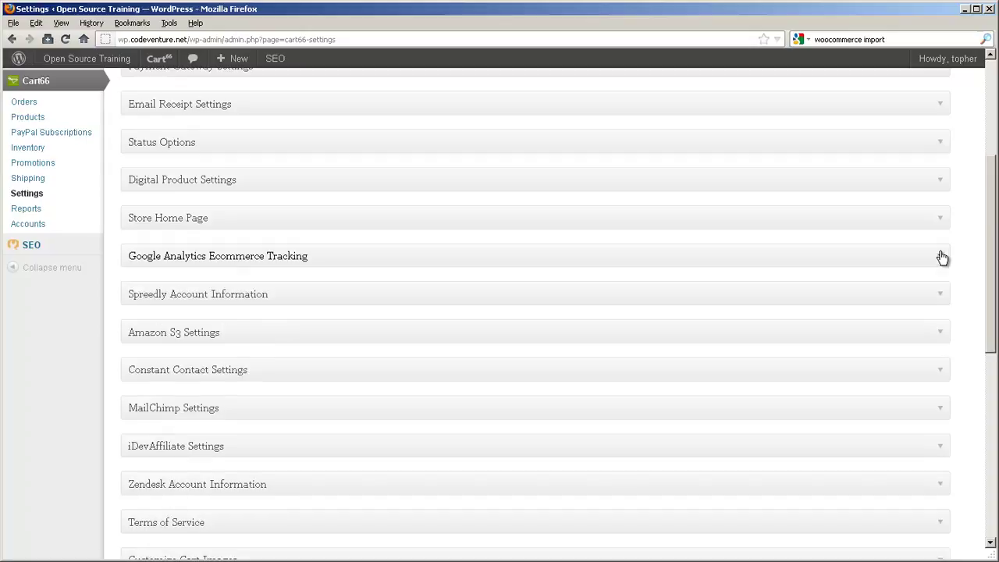
pyautogui.click(939, 297)
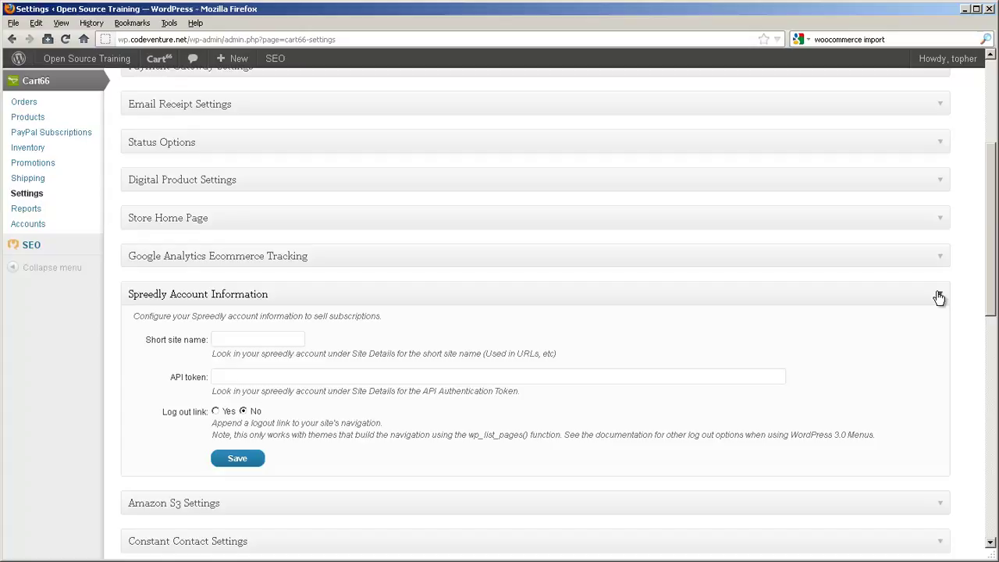
pyautogui.click(939, 297)
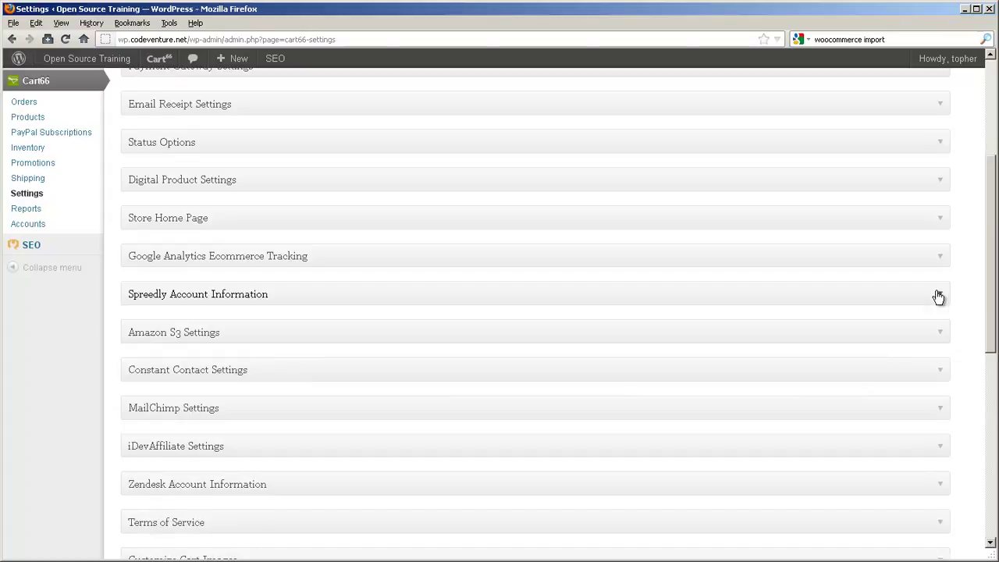
pyautogui.click(942, 336)
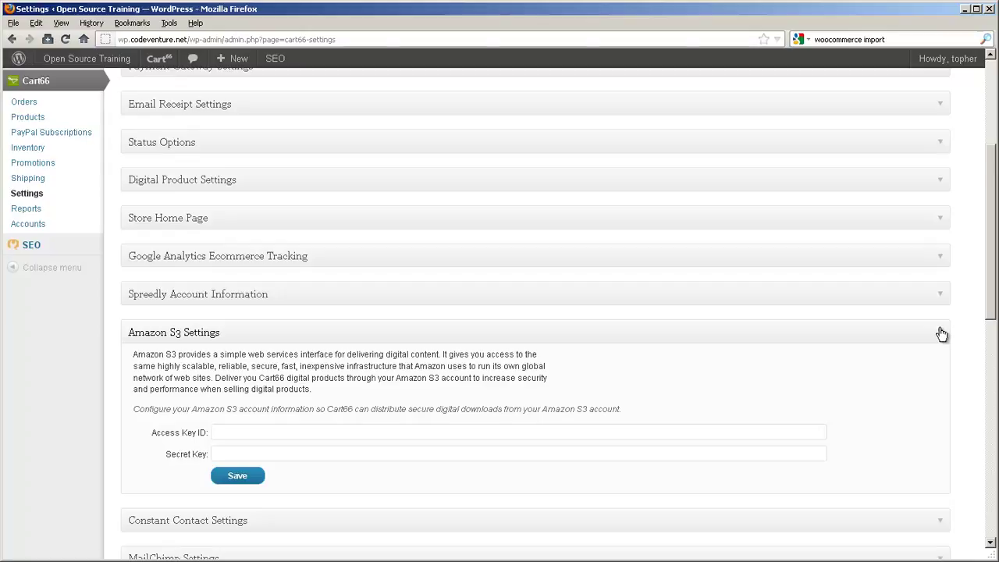
pyautogui.click(942, 334)
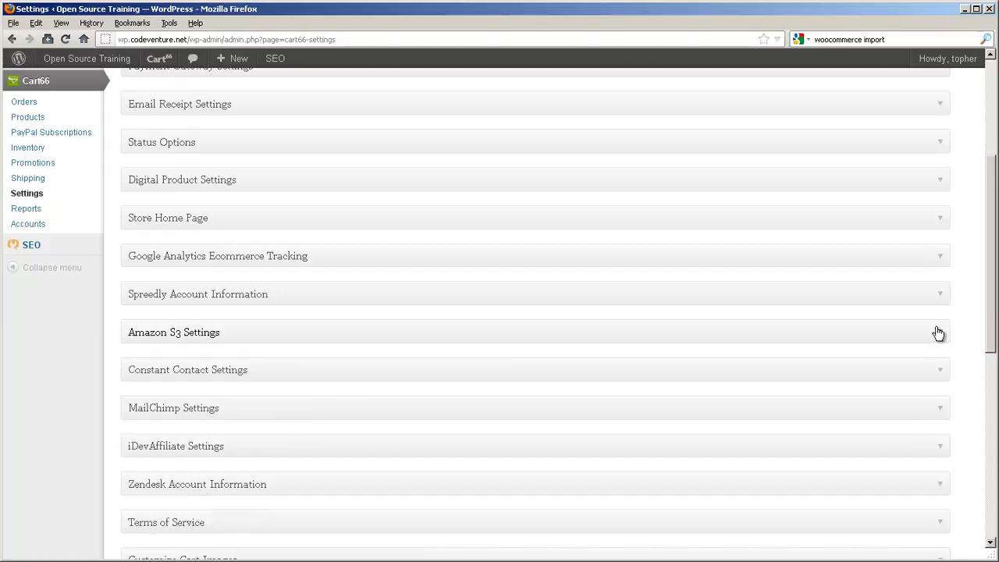
pyautogui.click(937, 370)
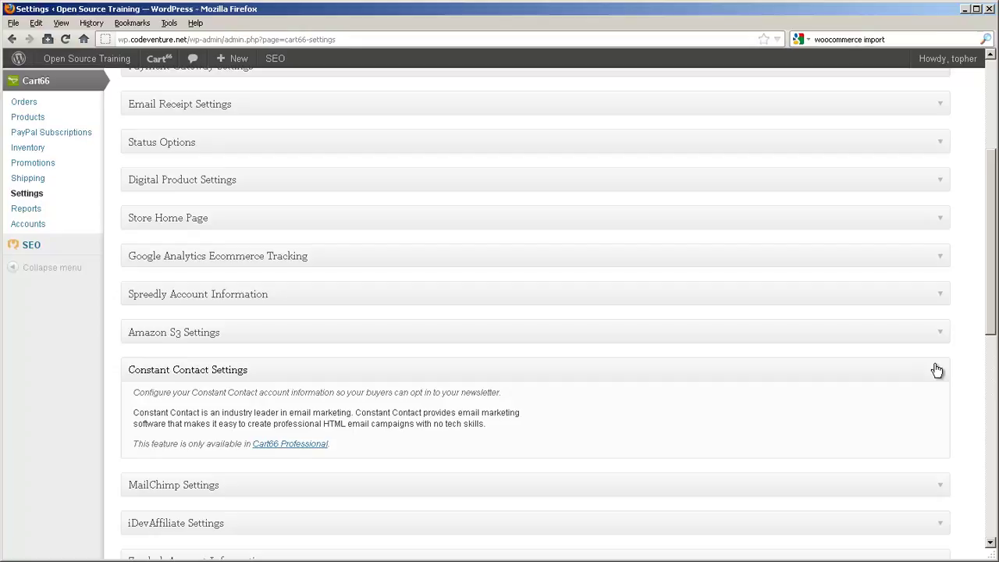
pyautogui.click(937, 370)
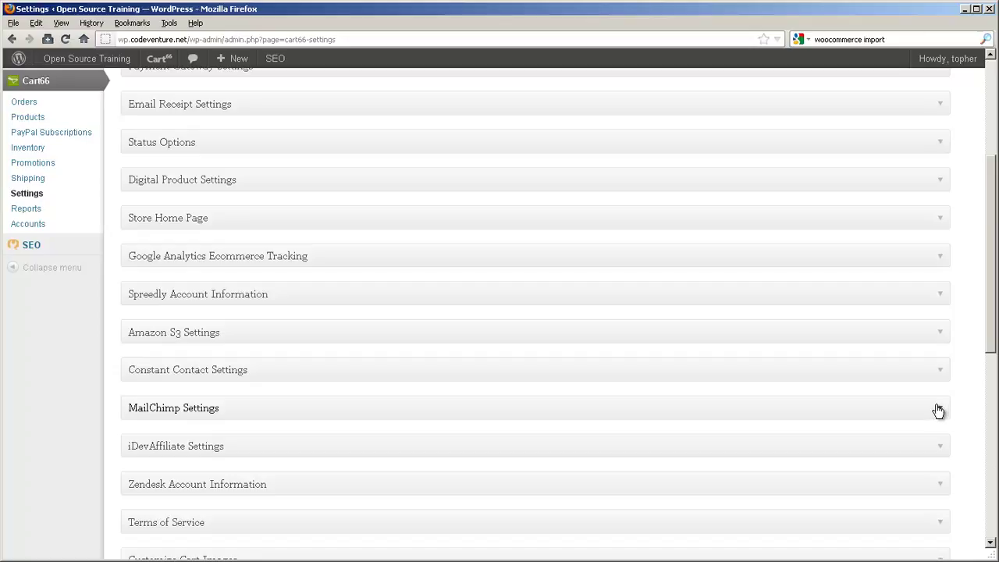
# Examine the Terms of Service, Customize Cart Images and Customize Styles sections, collapsing each one
pyautogui.scroll(-2, 939, 411)
pyautogui.scroll(-7, 940, 409)
pyautogui.click(942, 127)
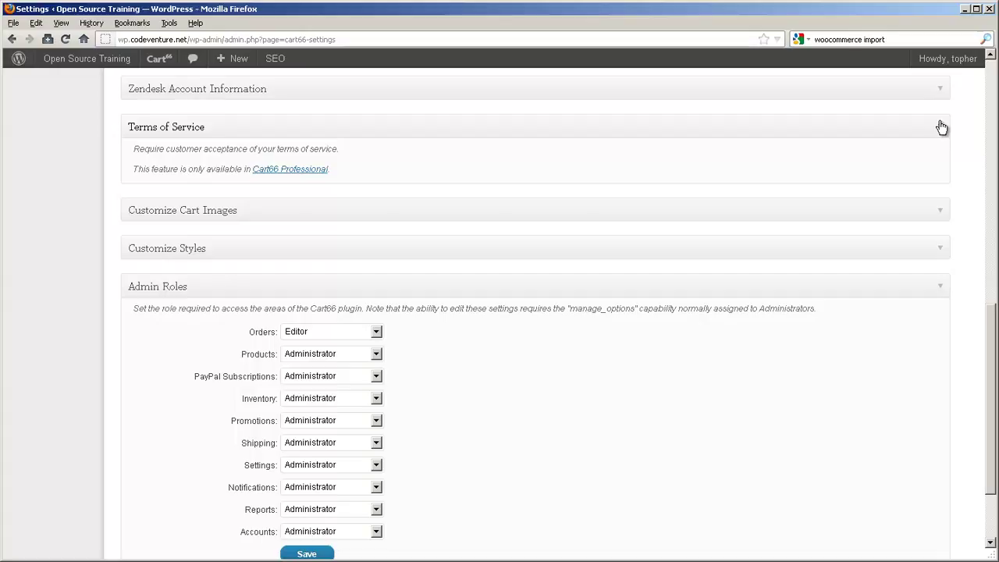
pyautogui.click(942, 128)
pyautogui.click(942, 162)
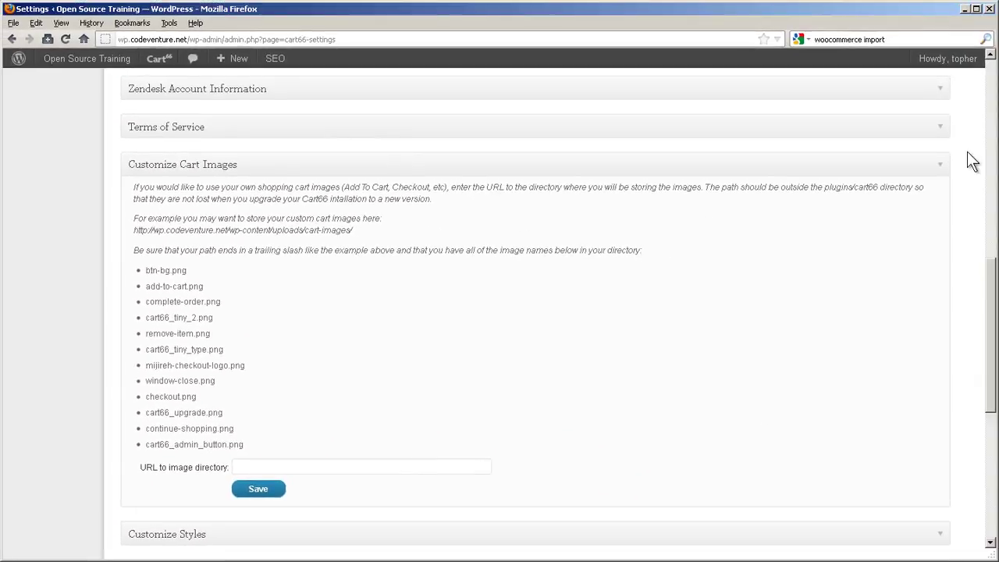
pyautogui.click(940, 167)
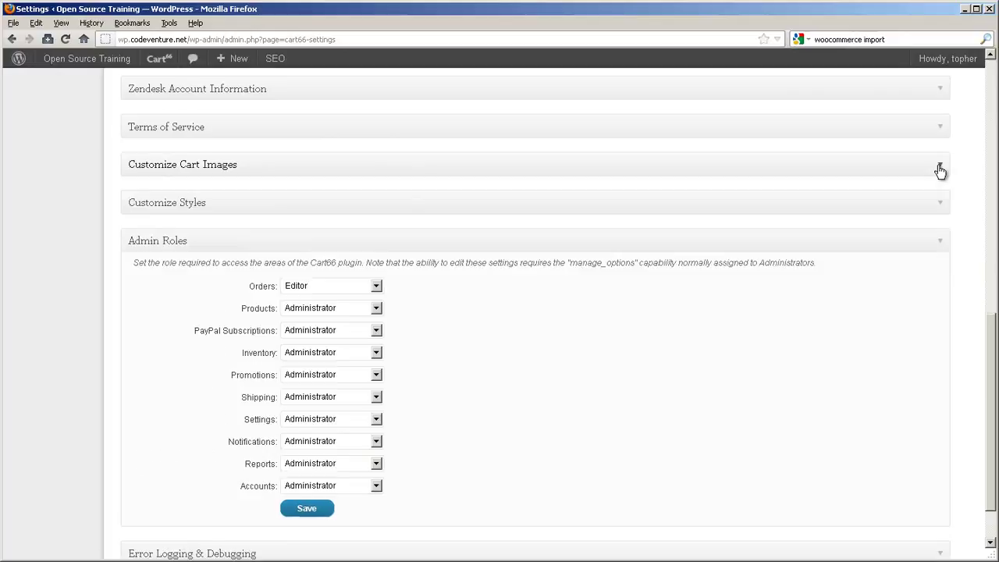
pyautogui.click(940, 205)
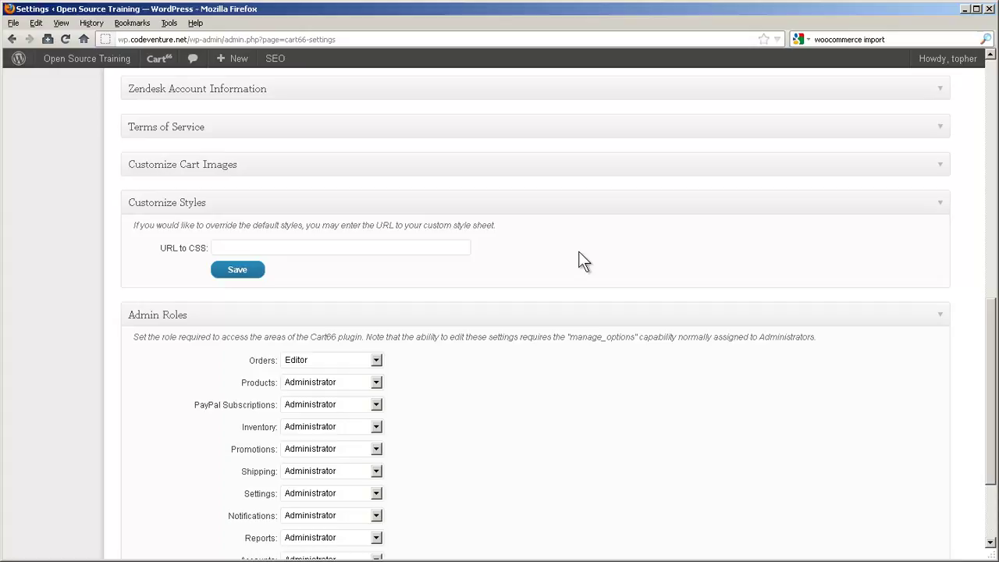
pyautogui.click(942, 206)
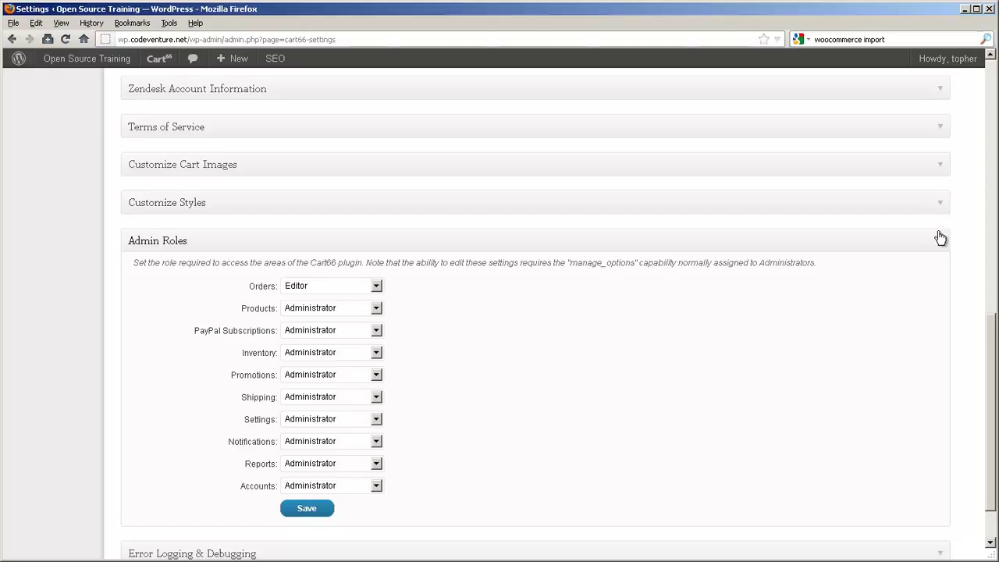
# Collapse the Admin Roles section, and examine the logging, caching and debugging data in Error Logging & Debugging before collapsing it
pyautogui.click(938, 240)
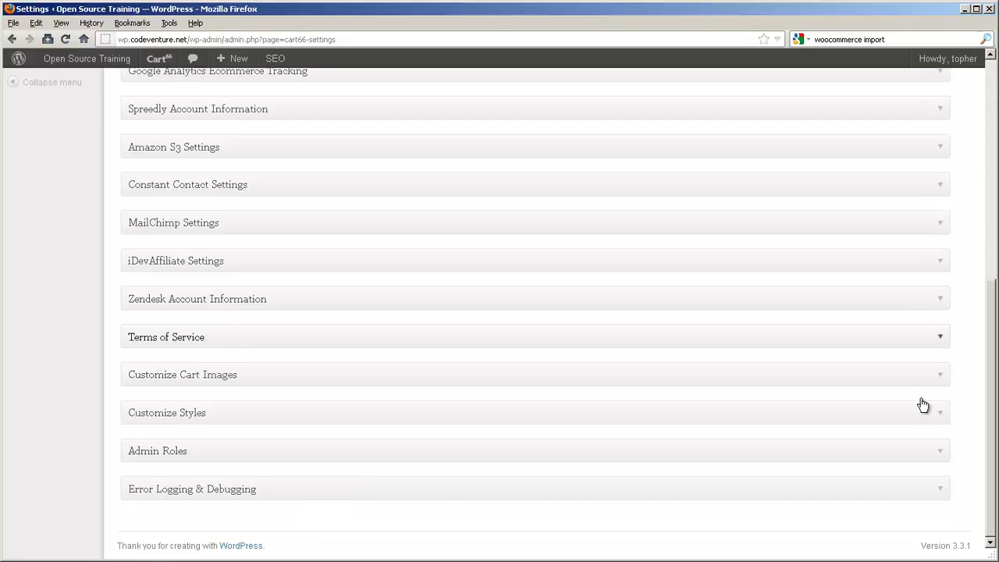
pyautogui.click(936, 490)
pyautogui.scroll(-5, 930, 483)
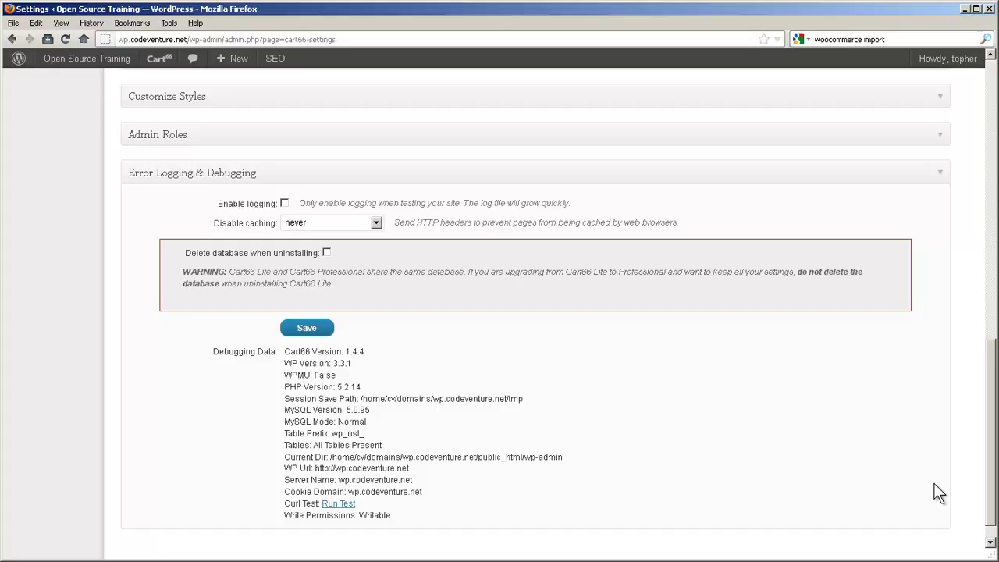
pyautogui.click(938, 173)
pyautogui.scroll(10, 937, 170)
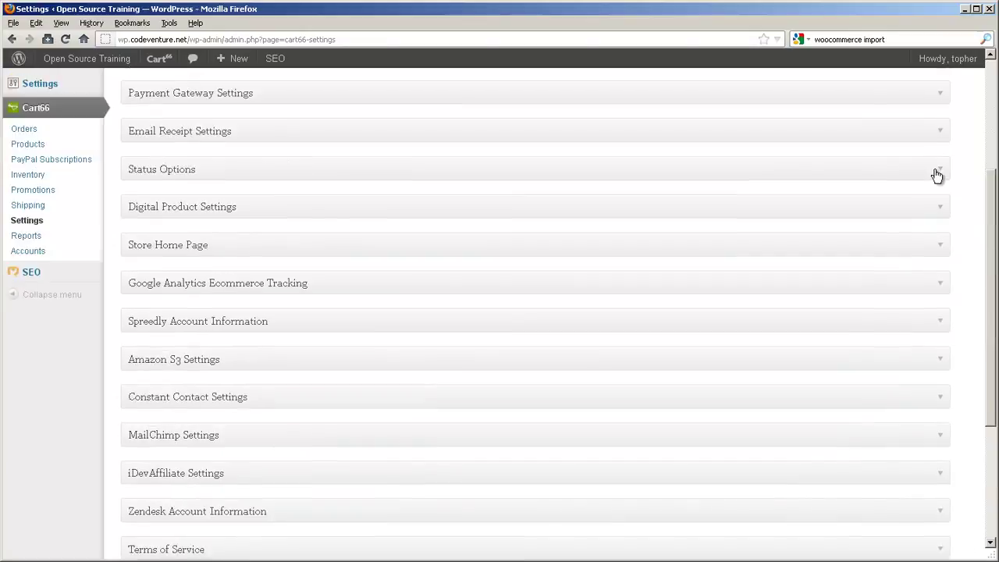